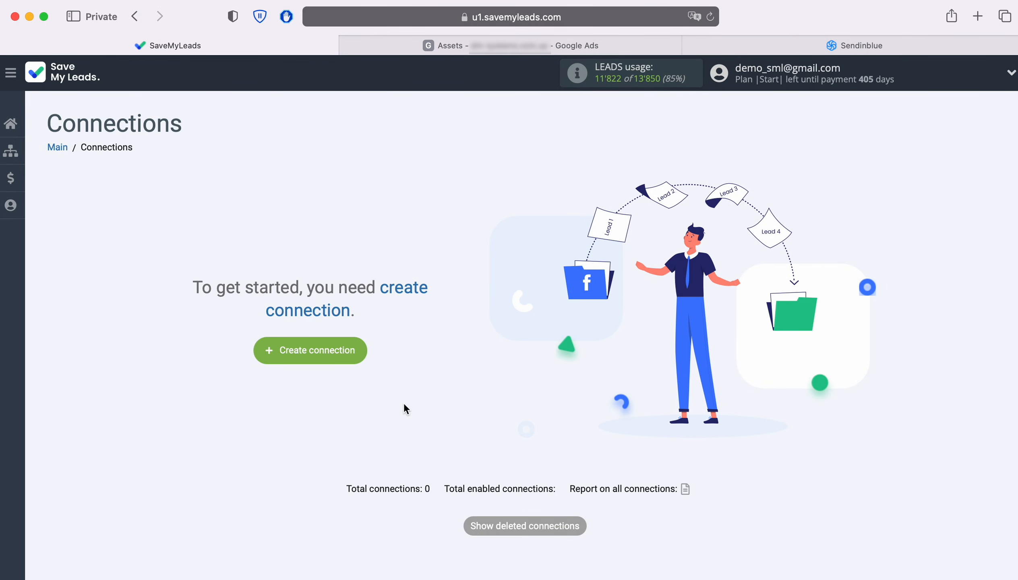
- Create a new connection that takes leads from Google Lead Form and sends them to Sendinblue with the Add Contacts action
click(356, 351)
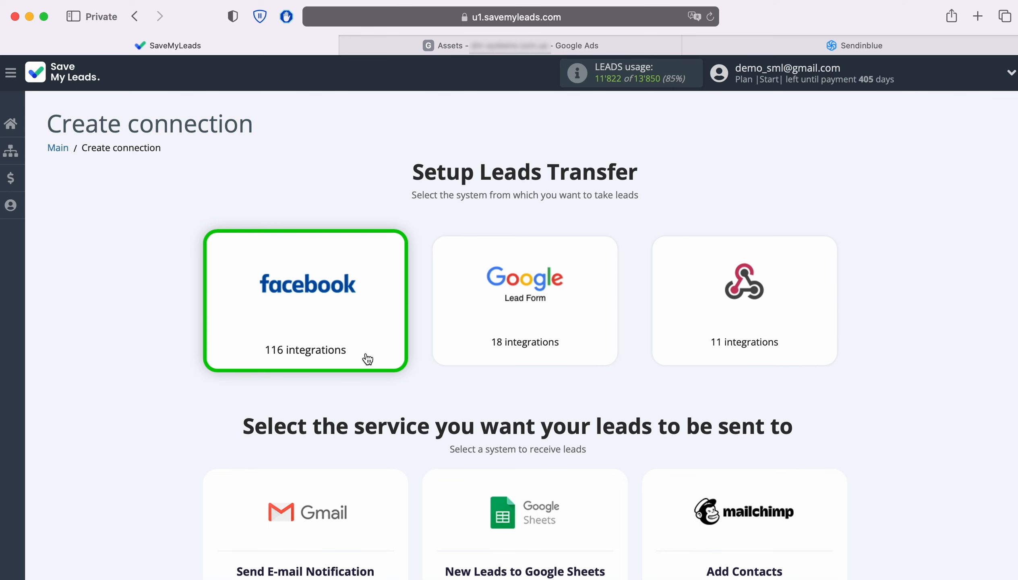
click(567, 331)
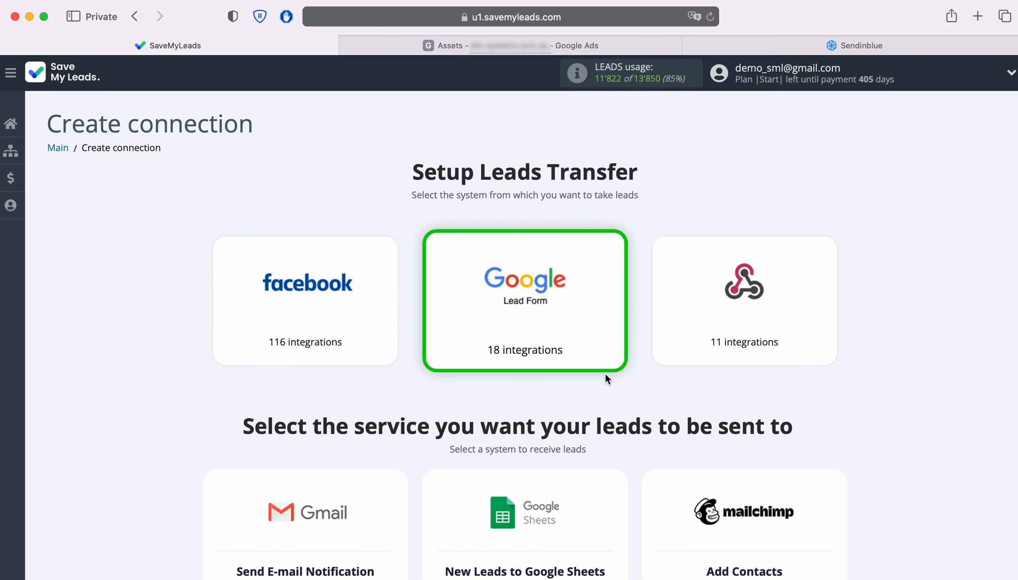
scroll(925, 424, down, 3)
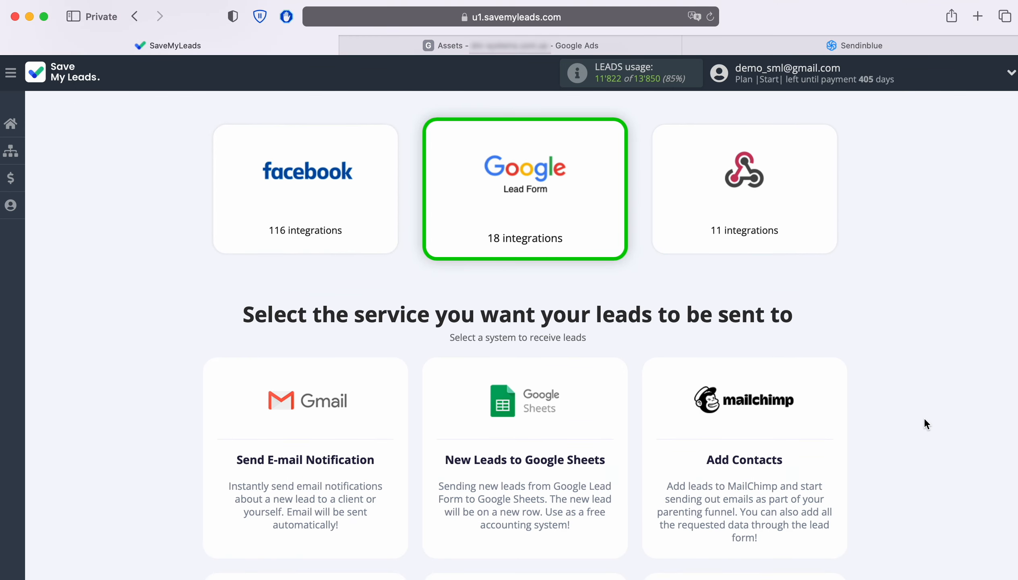
scroll(924, 420, down, 5)
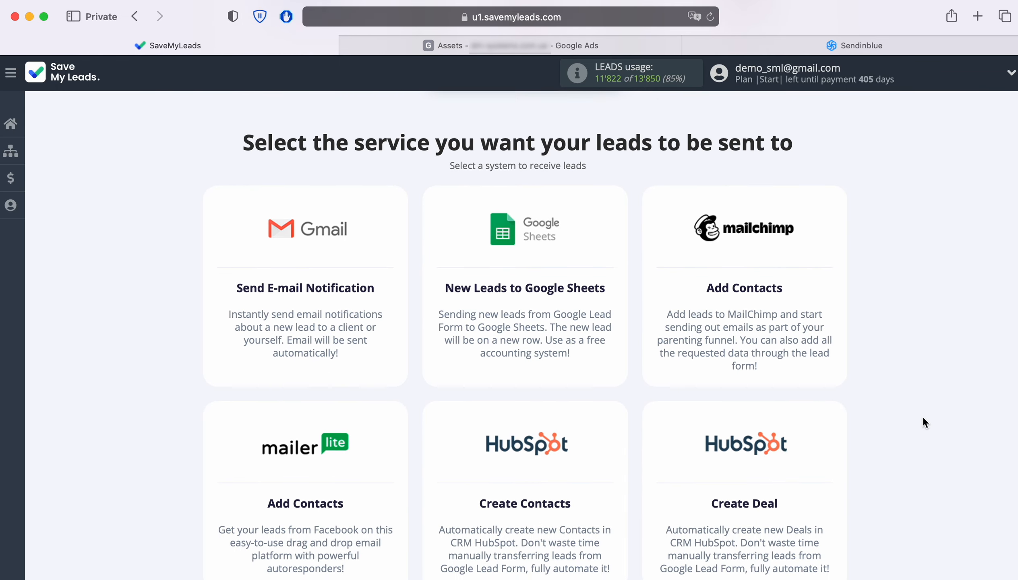
scroll(923, 421, down, 5)
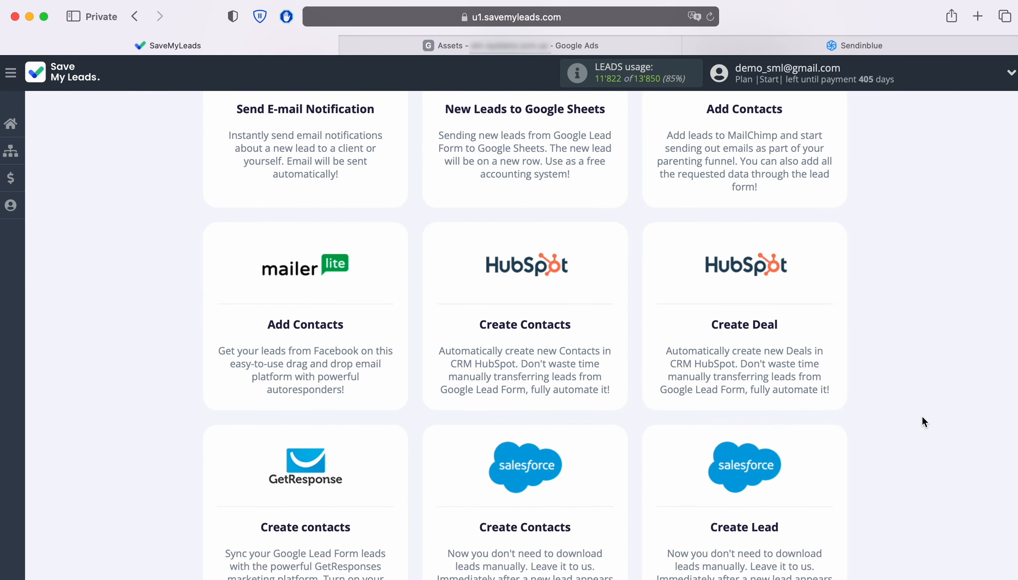
scroll(921, 418, down, 10)
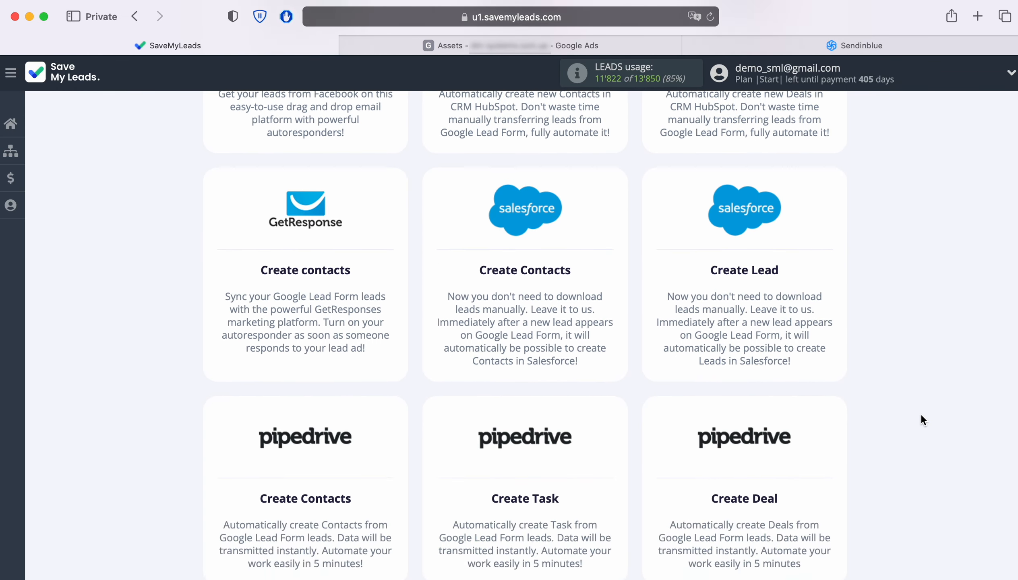
scroll(921, 416, down, 4)
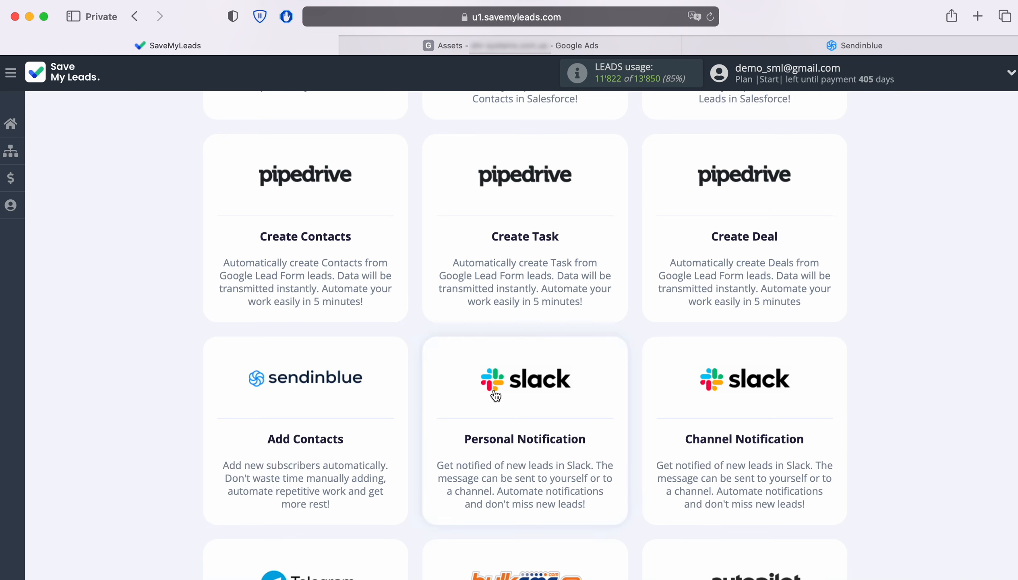
click(309, 395)
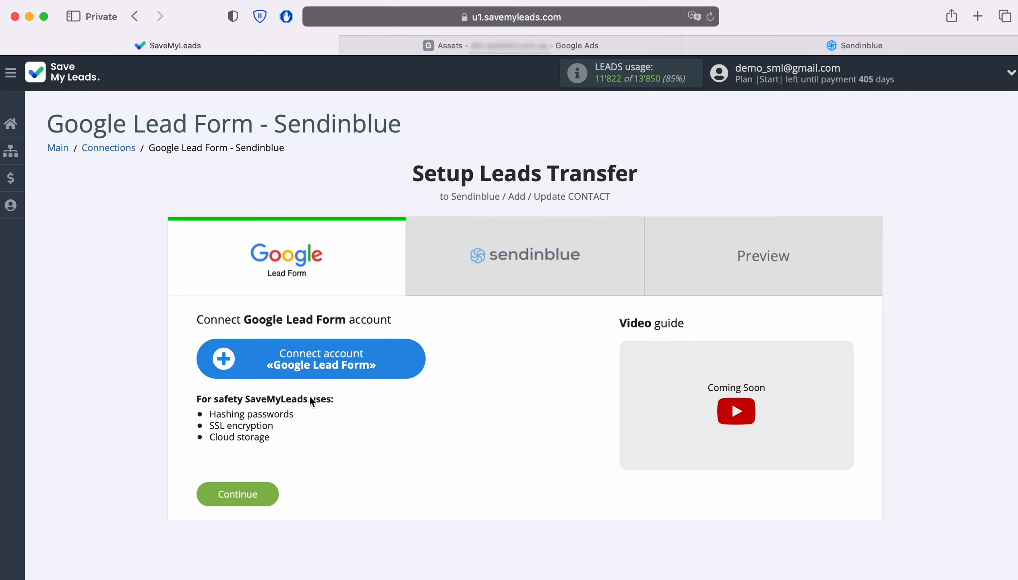
- Connect a Google Lead Form account under its suggested name and select it as the lead source
click(414, 355)
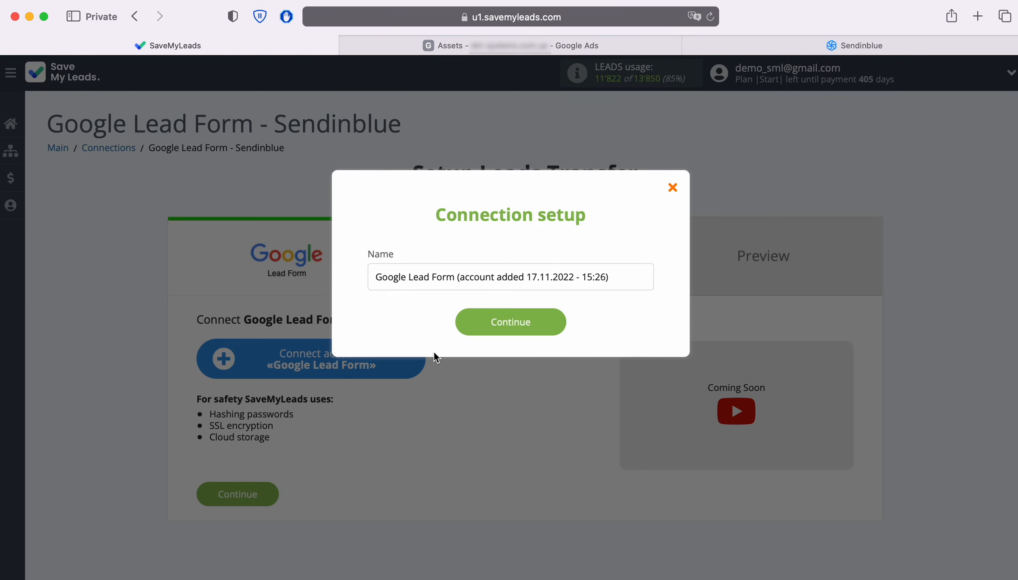
drag(628, 277, 372, 274)
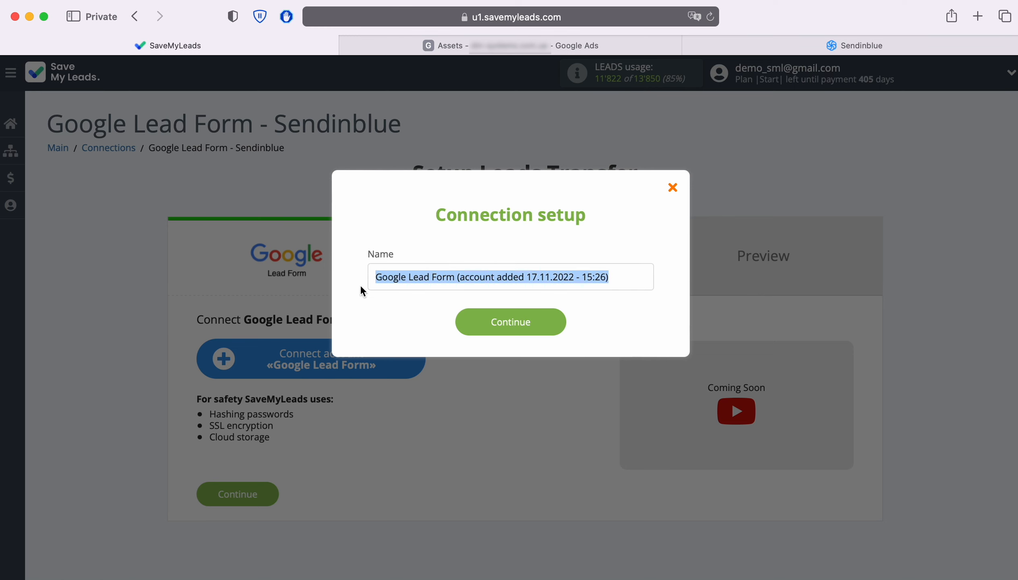
click(371, 311)
click(555, 324)
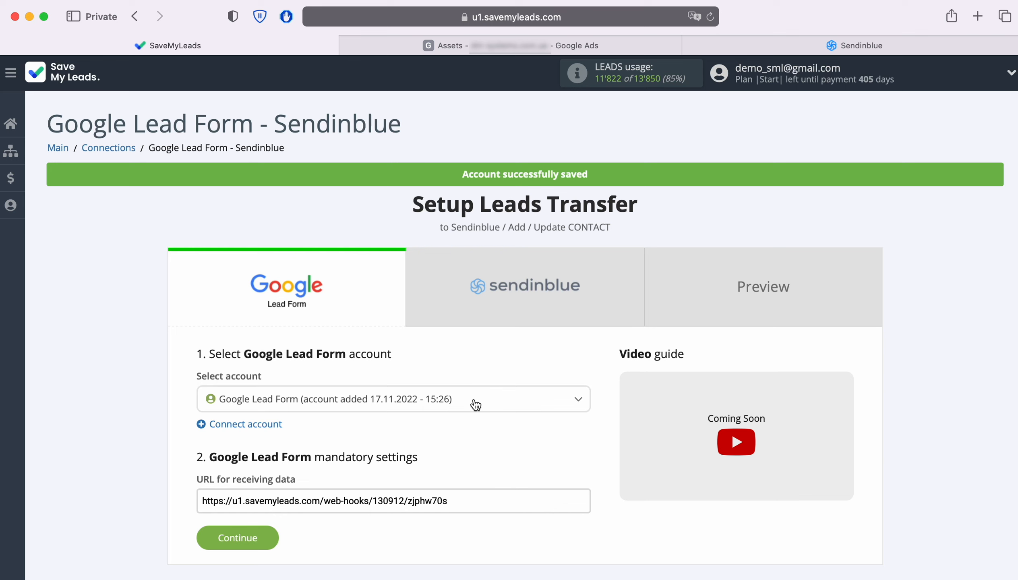
click(471, 400)
click(421, 453)
- Copy the whole URL for receiving data from the Google Lead Form mandatory settings
drag(451, 501, 188, 500)
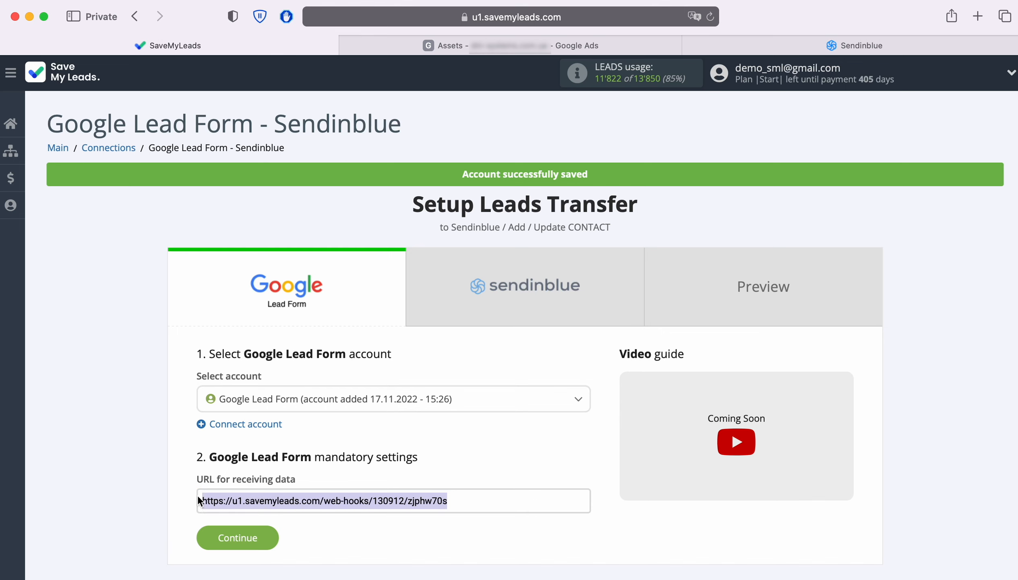
right_click(275, 501)
click(317, 419)
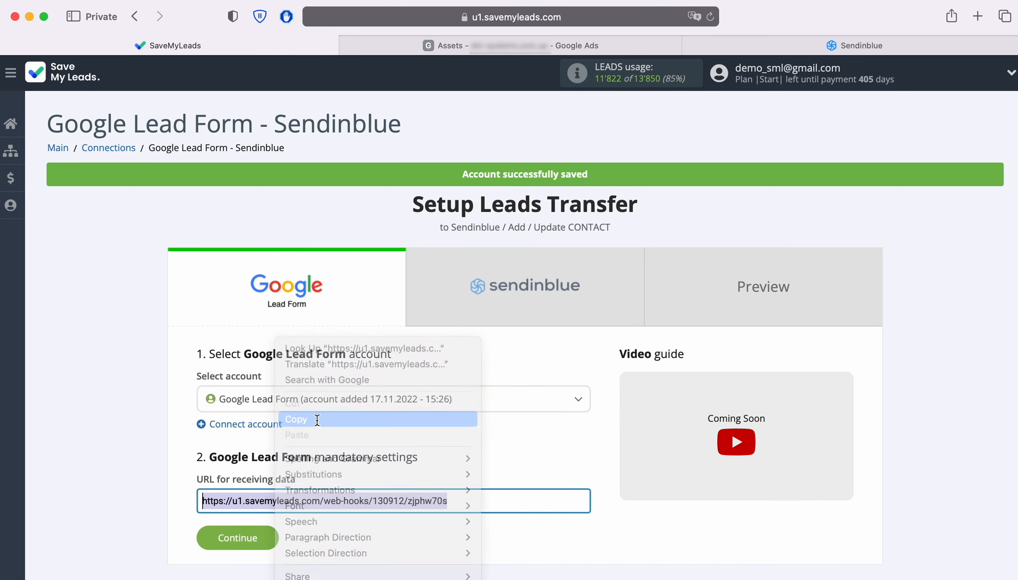
- Switch to Google Ads and open the lead form asset of the Leads-Search-43 campaign for editing
click(647, 46)
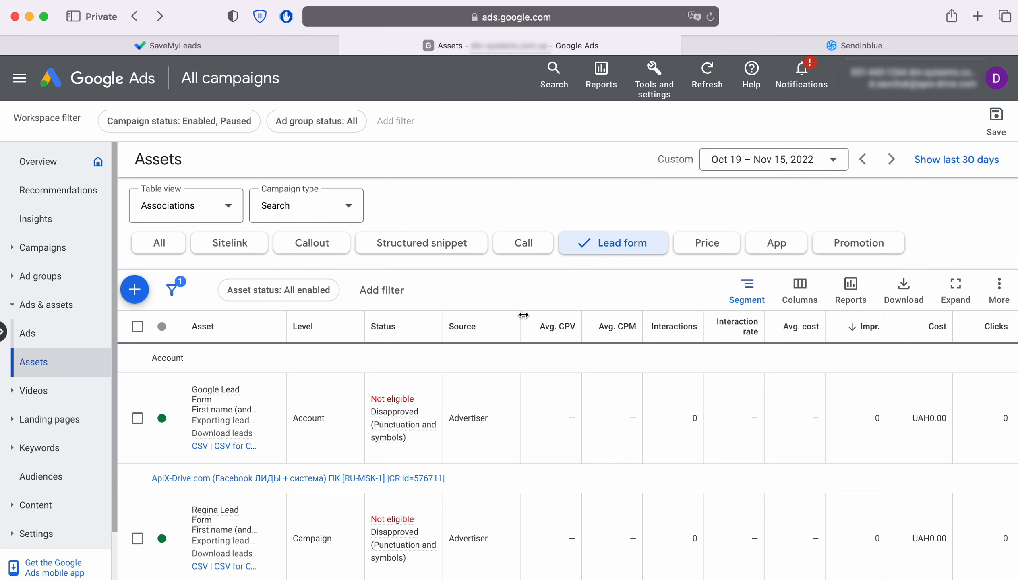
scroll(467, 390, down, 3)
scroll(467, 391, down, 3)
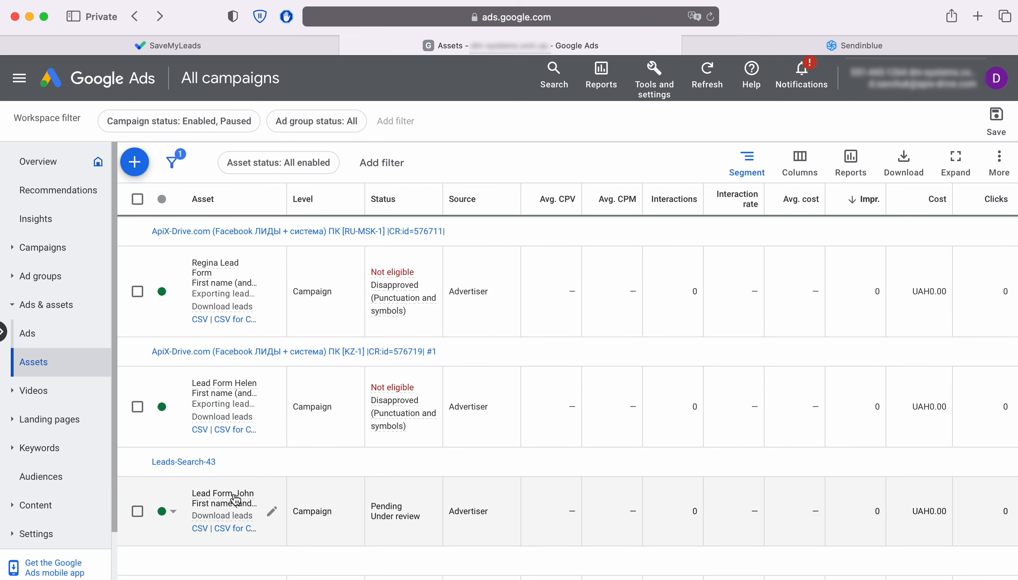
click(233, 492)
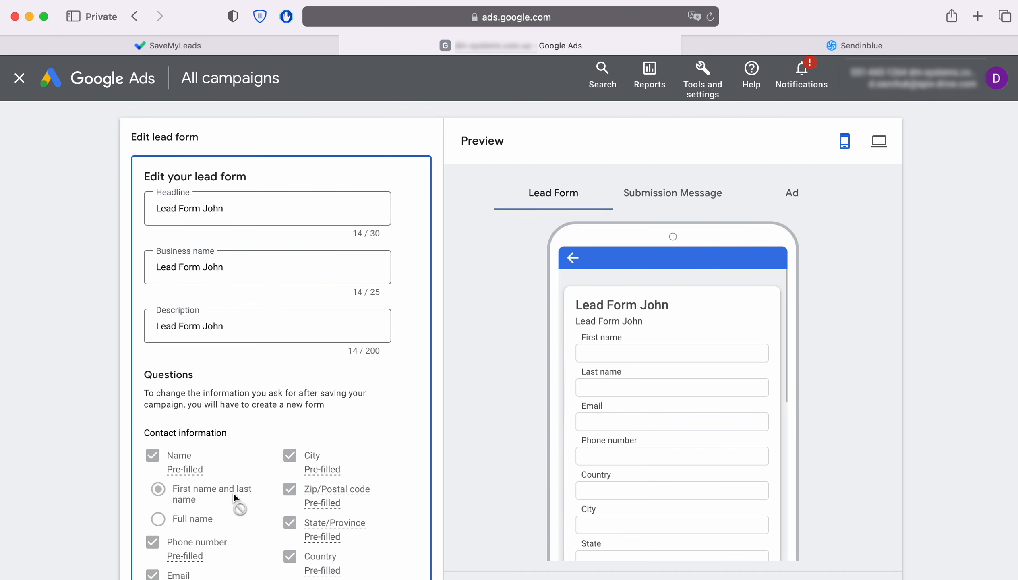
- Expand the lead form's other data integration options and paste the copied SaveMyLeads address as the webhook URL
scroll(453, 461, down, 10)
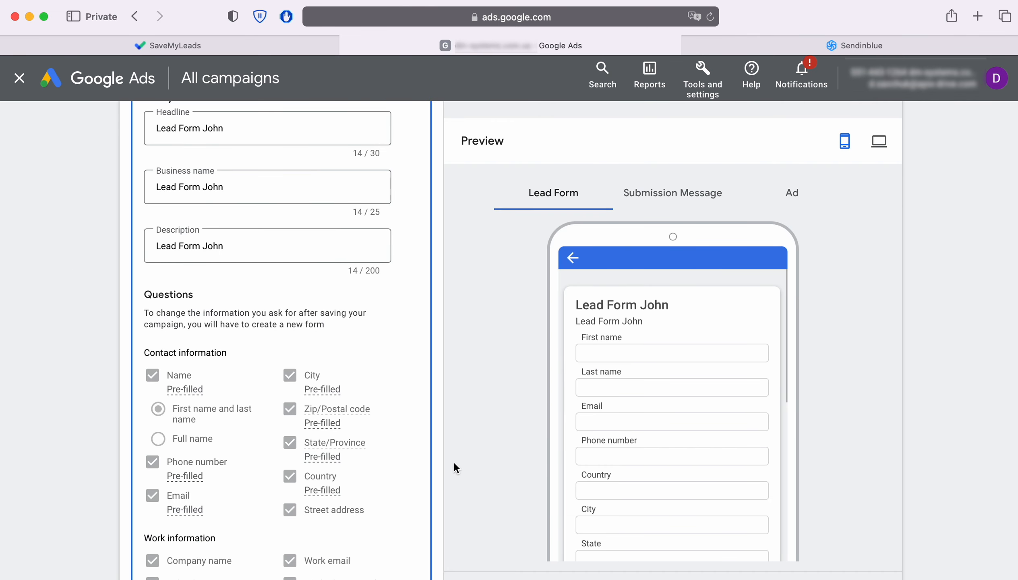
scroll(454, 462, down, 10)
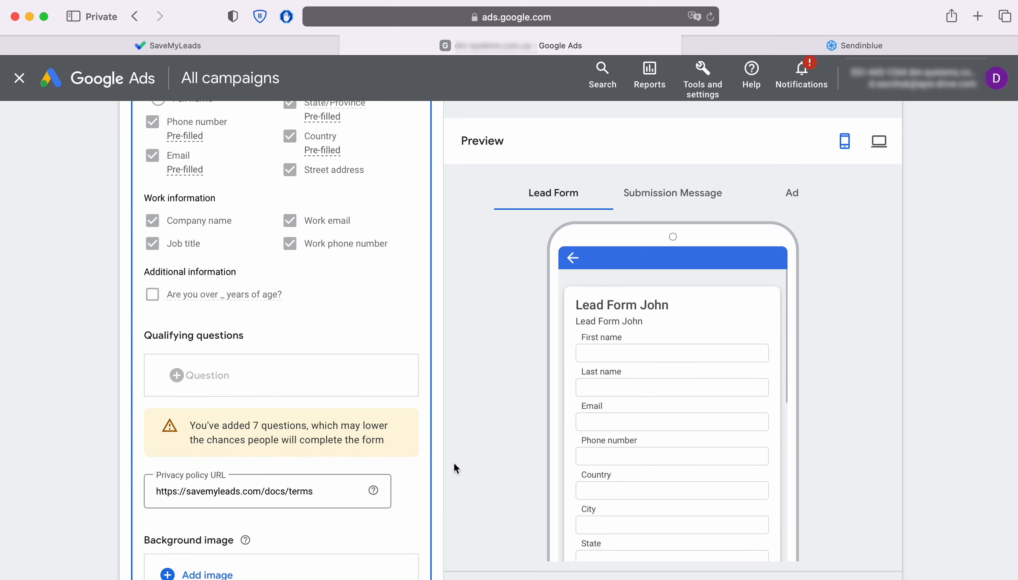
scroll(452, 463, down, 13)
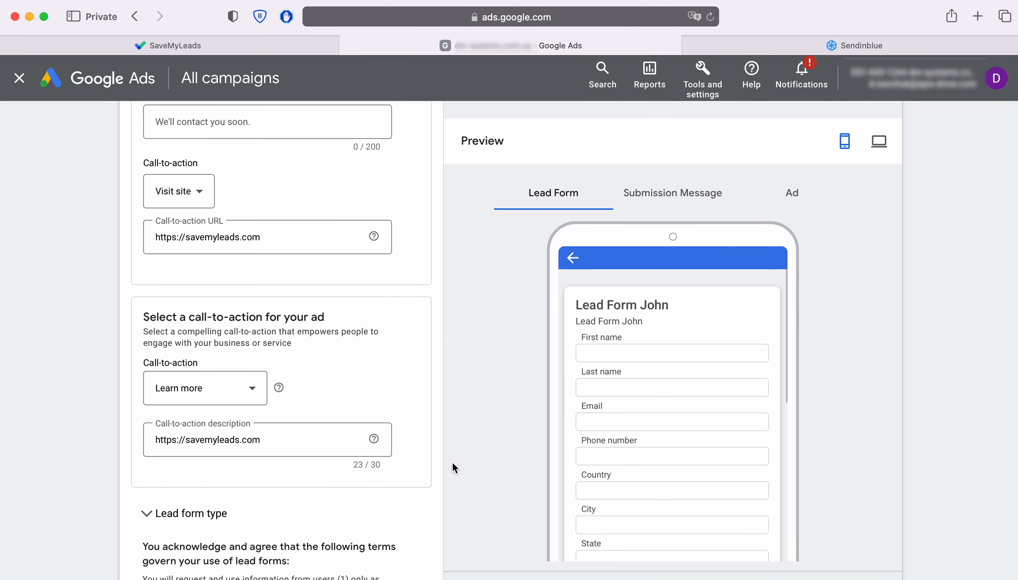
scroll(452, 465, down, 10)
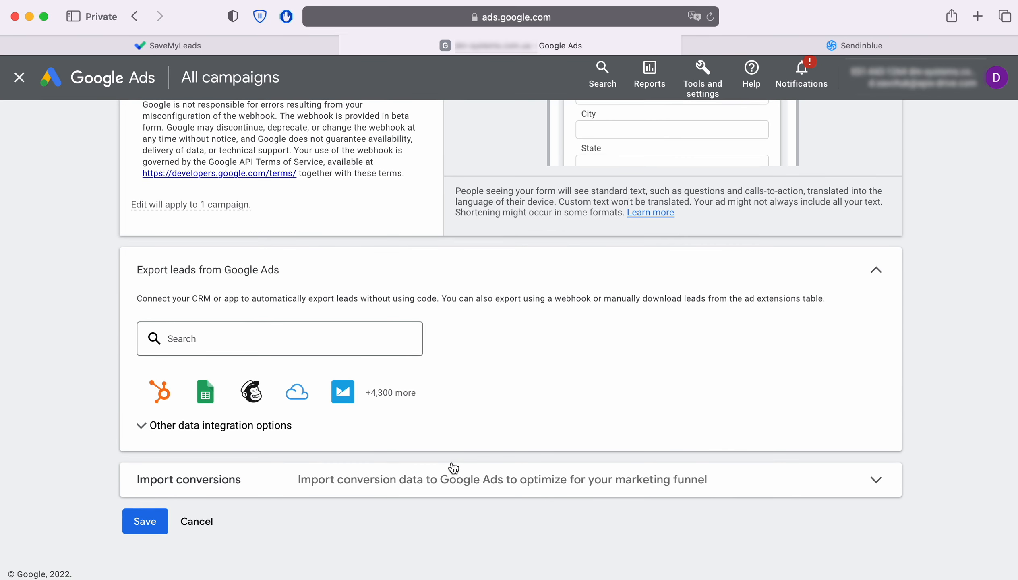
click(201, 434)
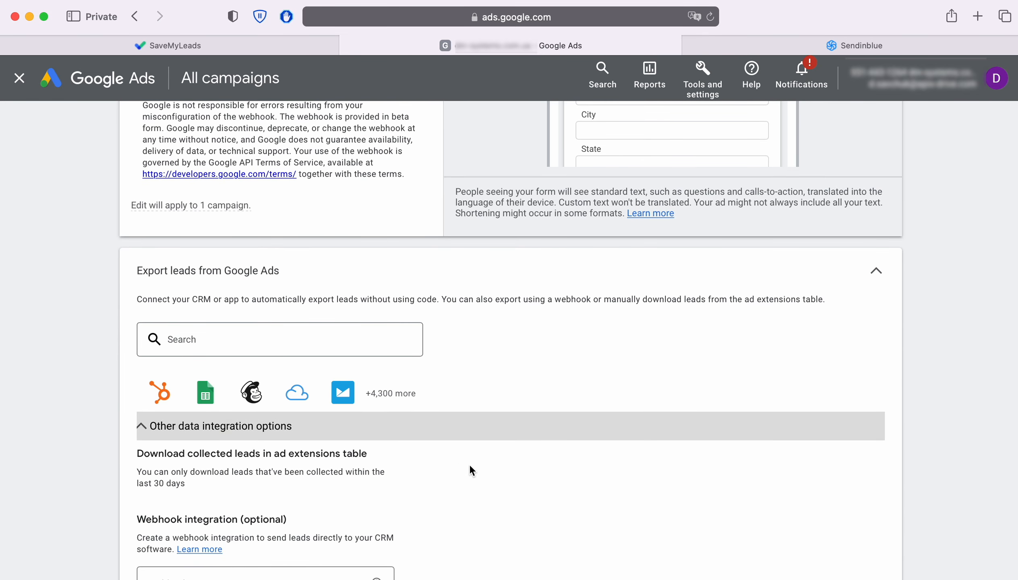
scroll(487, 469, down, 4)
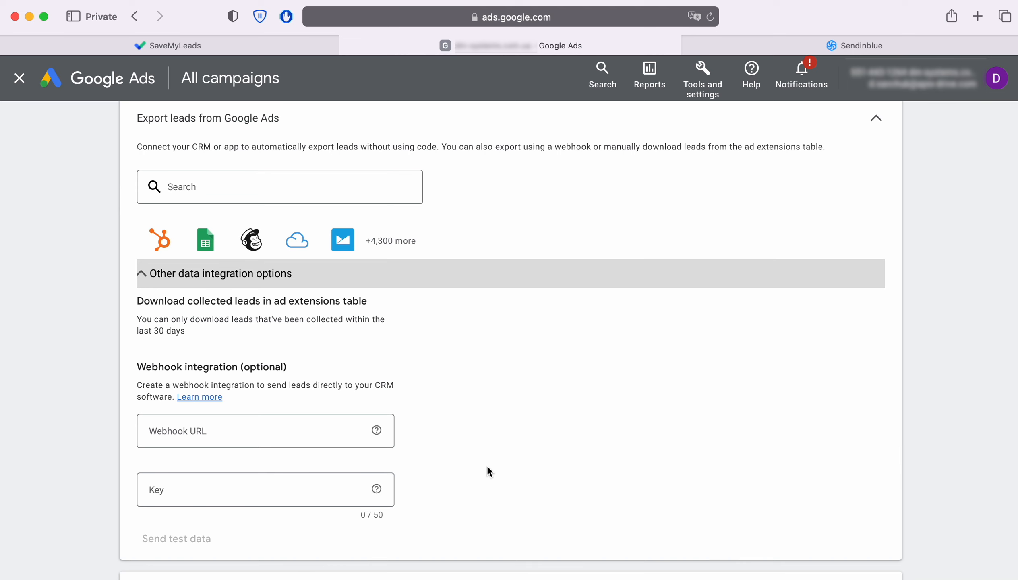
right_click(146, 430)
click(194, 468)
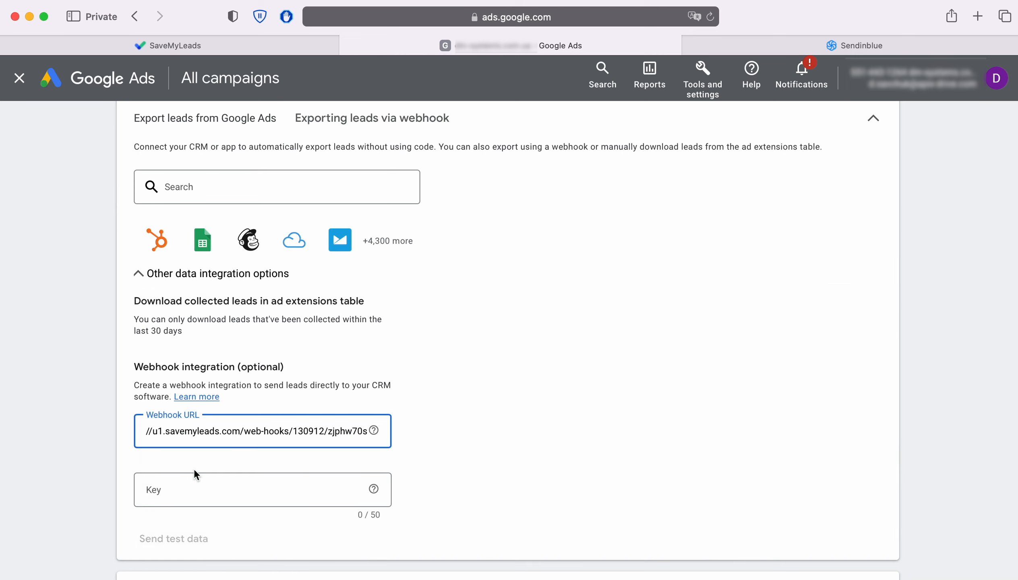
- Copy the part of the webhook URL after the last slash and paste it as the webhook key
drag(328, 433, 367, 432)
right_click(352, 432)
click(388, 422)
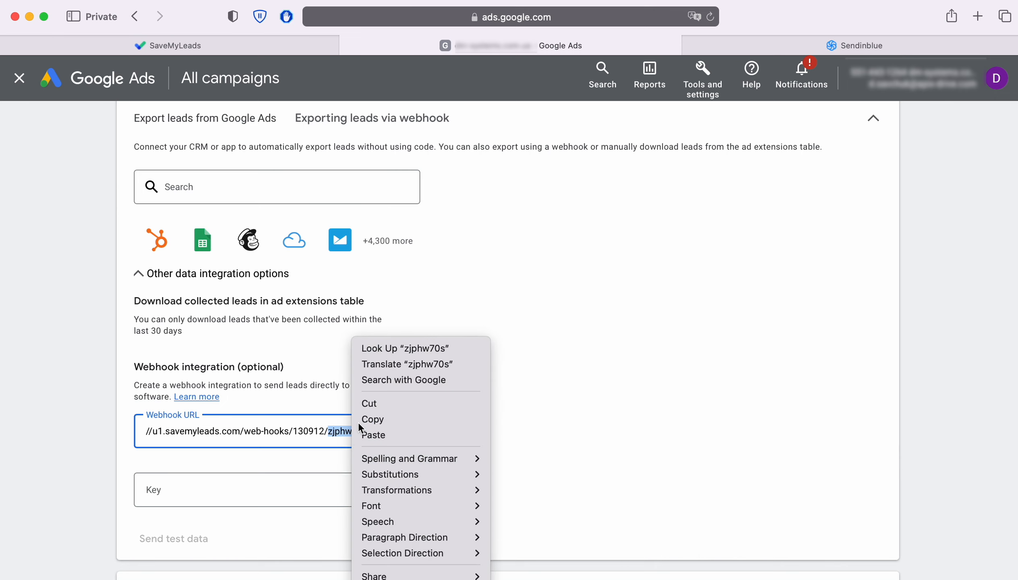
click(171, 488)
right_click(171, 489)
click(200, 490)
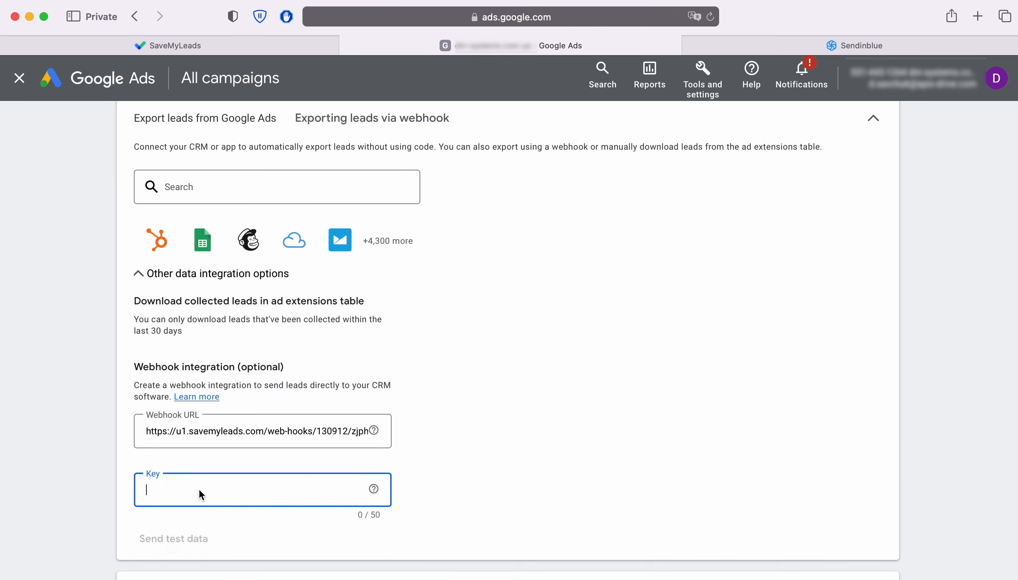
- Send test data through the webhook integration and save the lead form
scroll(430, 487, down, 3)
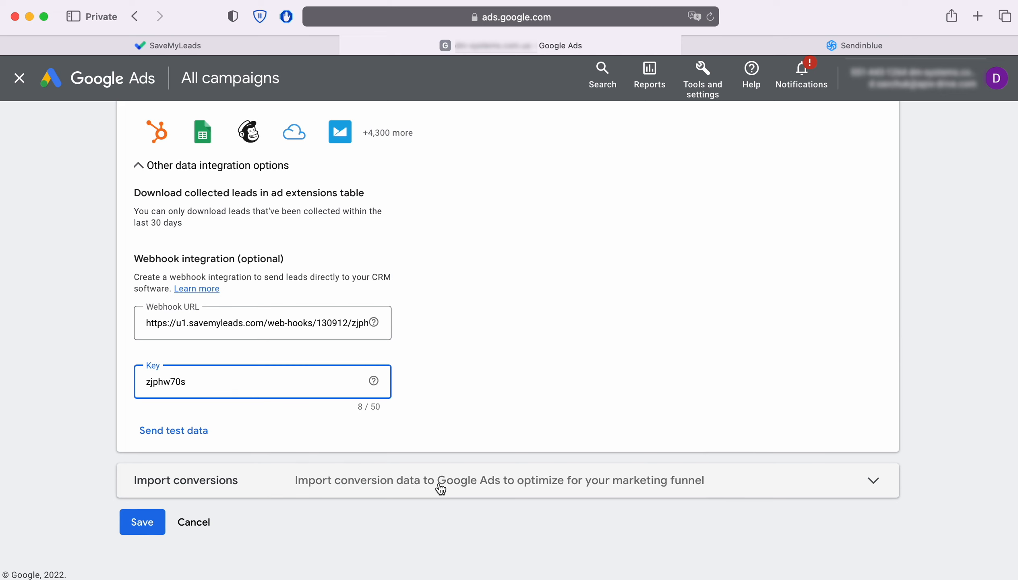
click(190, 438)
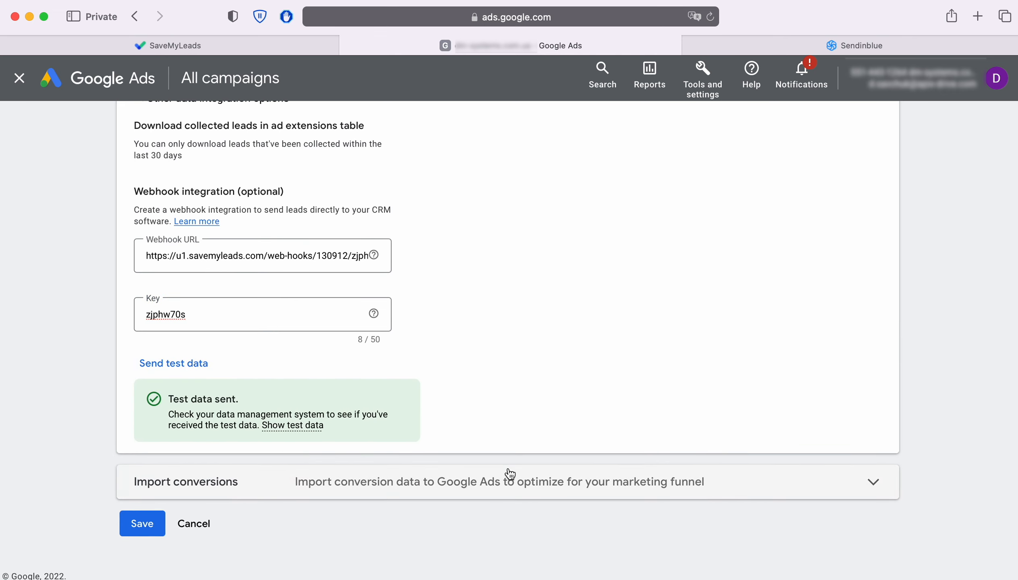
click(142, 524)
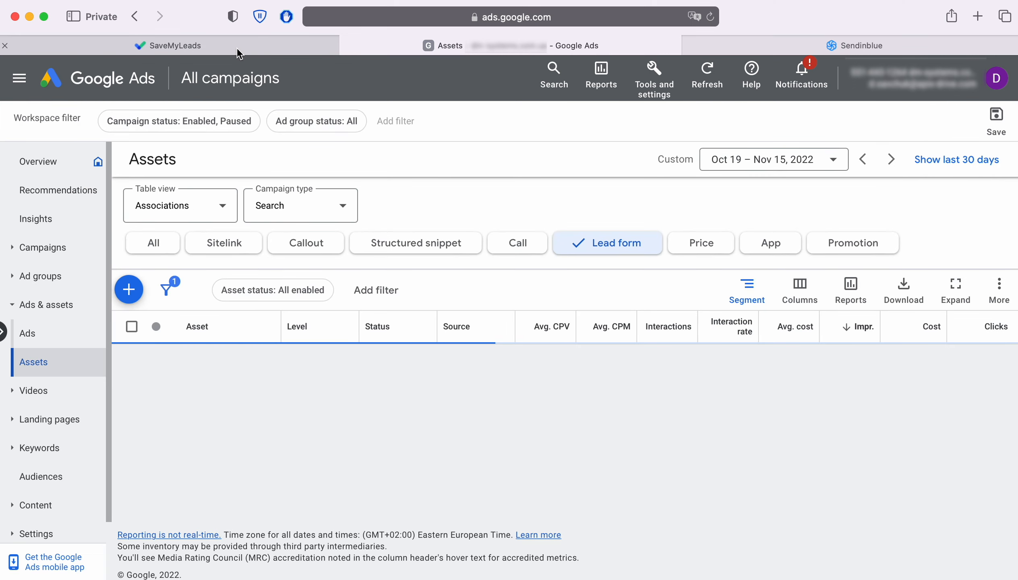
- Return to SaveMyLeads, finish the Google Lead Form stage and open the setup for connecting a Sendinblue account
click(237, 46)
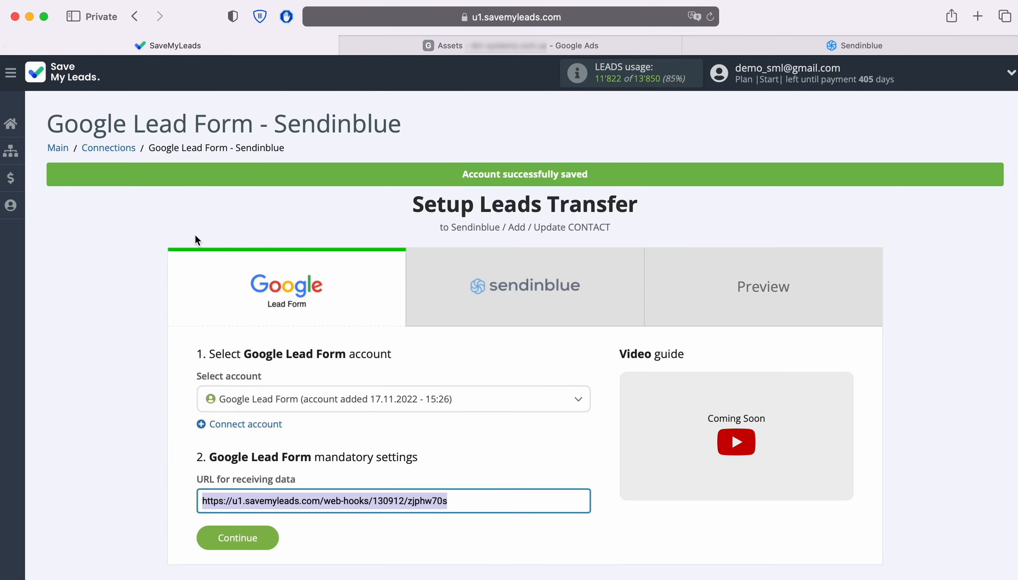
click(259, 543)
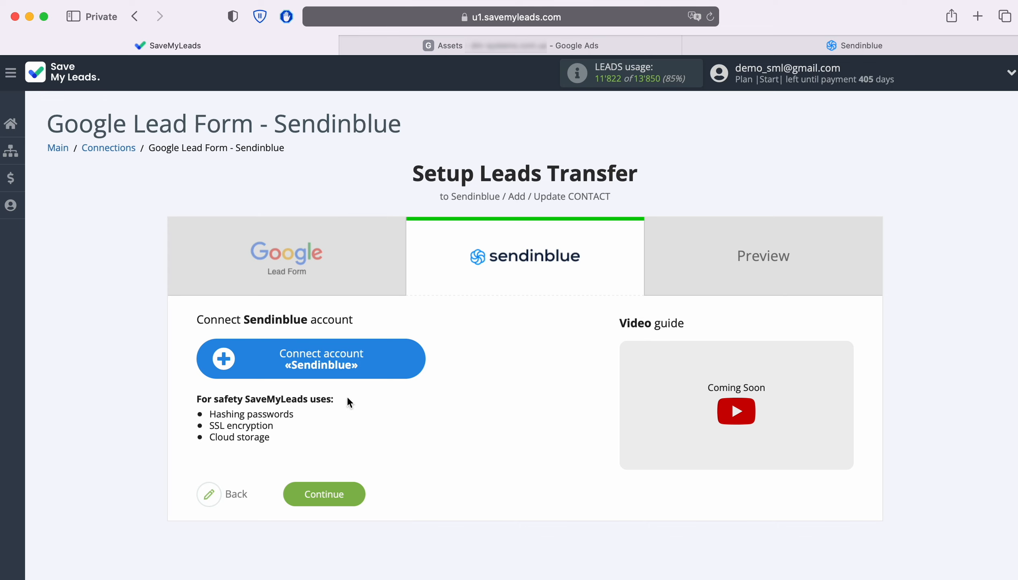
click(408, 360)
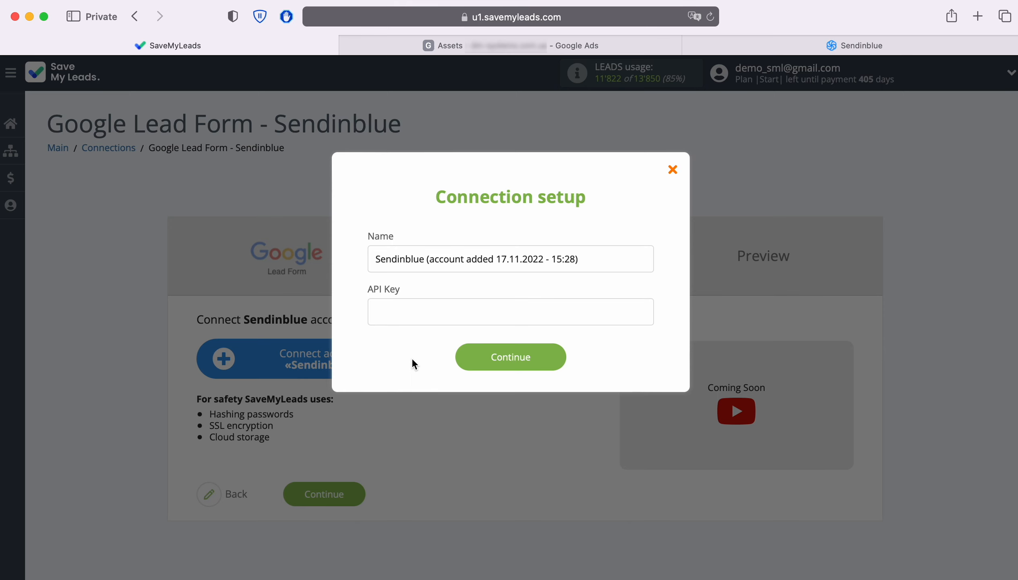
- Switch to Sendinblue and open the account's SMTP & API settings
click(825, 45)
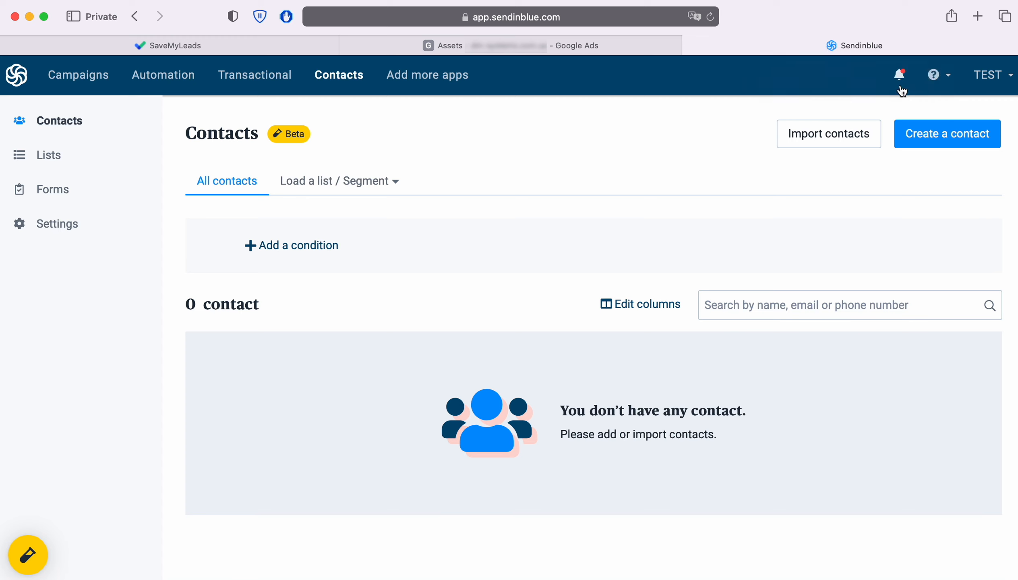
click(993, 76)
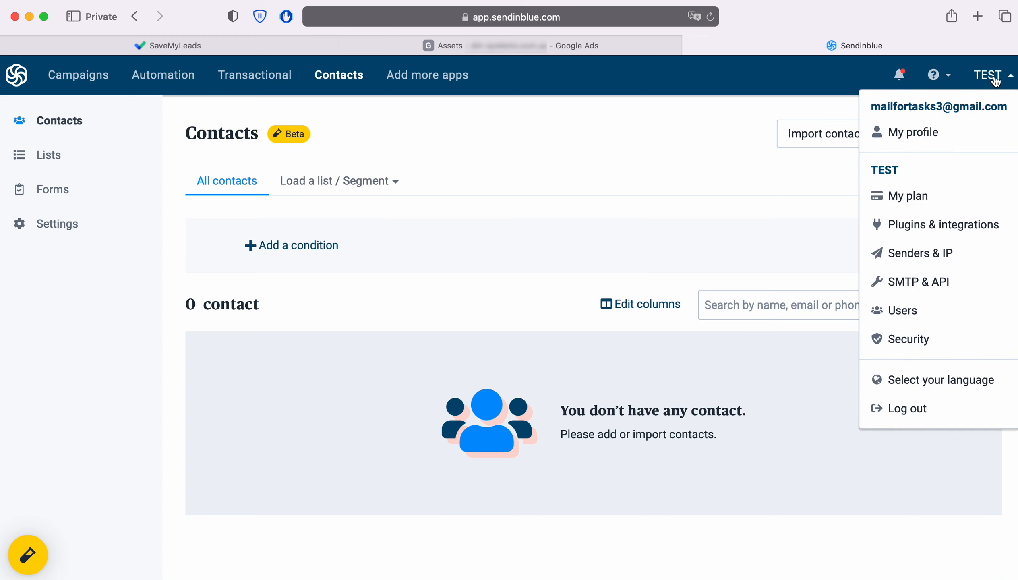
click(946, 283)
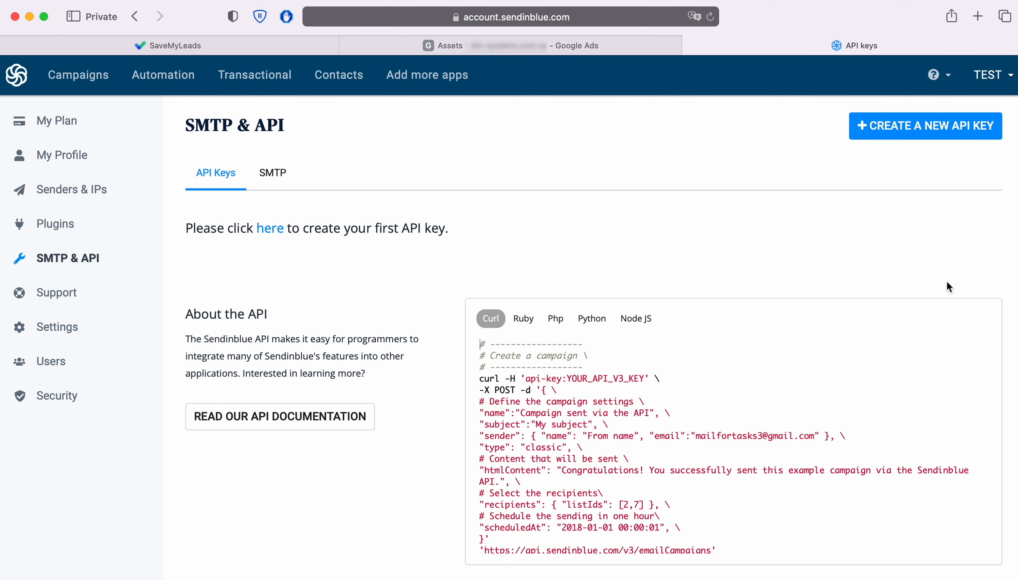
- Generate a new API key named SaveMyLeads and copy it
click(914, 128)
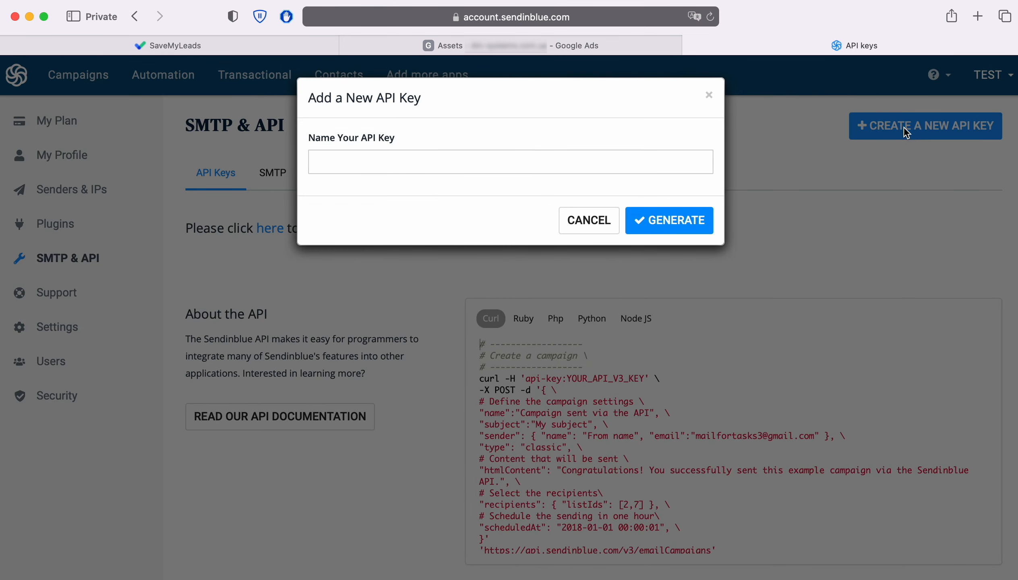
click(474, 160)
text(SaveMyLeads)
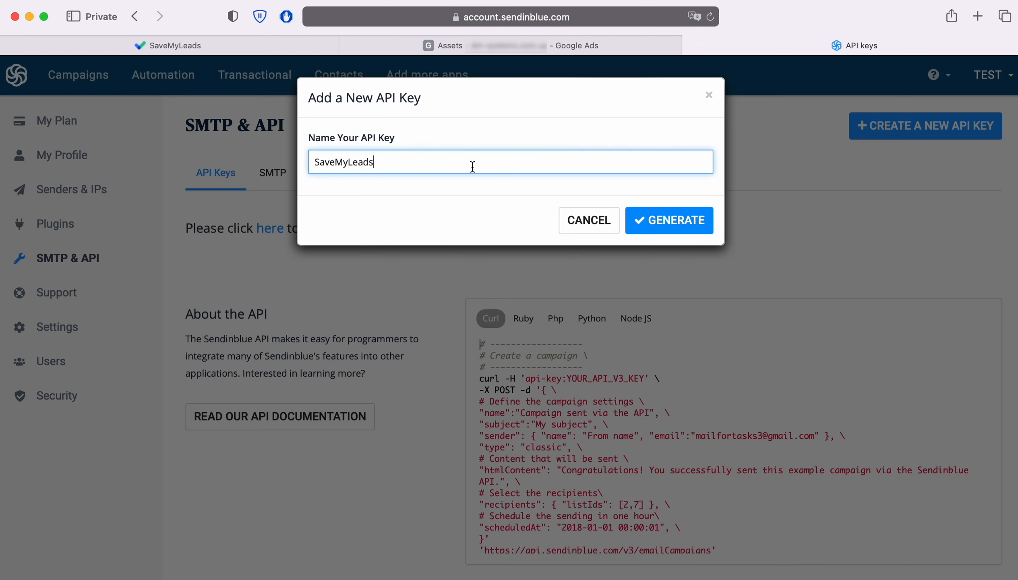
click(662, 220)
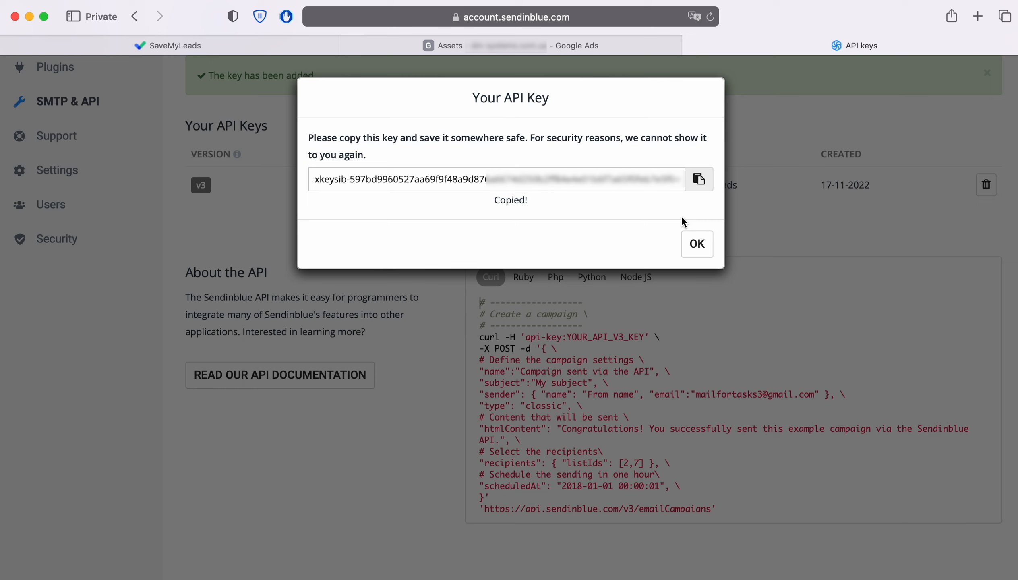
click(698, 181)
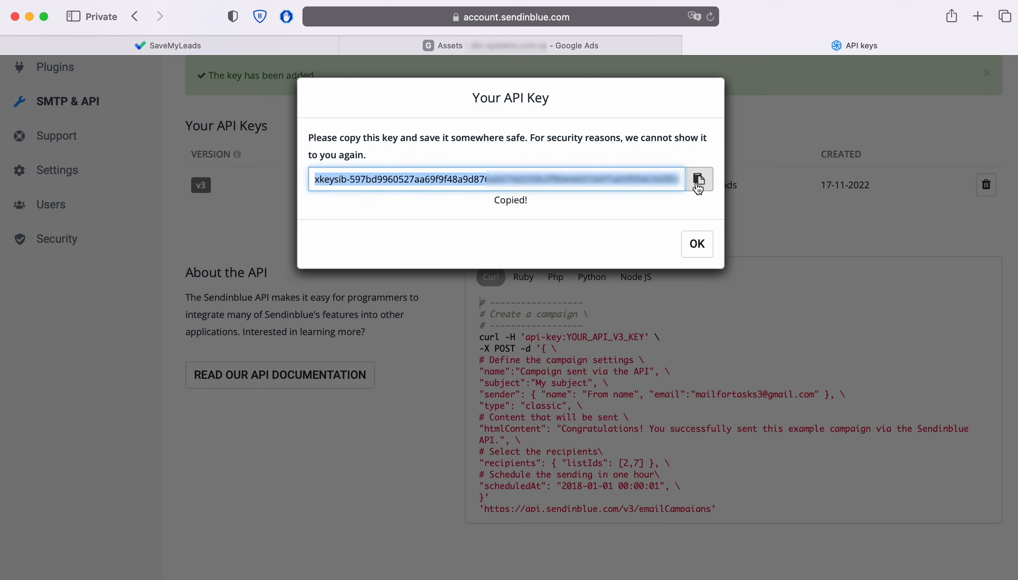
- Return to SaveMyLeads, paste the copied API key into the Sendinblue connection setup and save the account
click(229, 46)
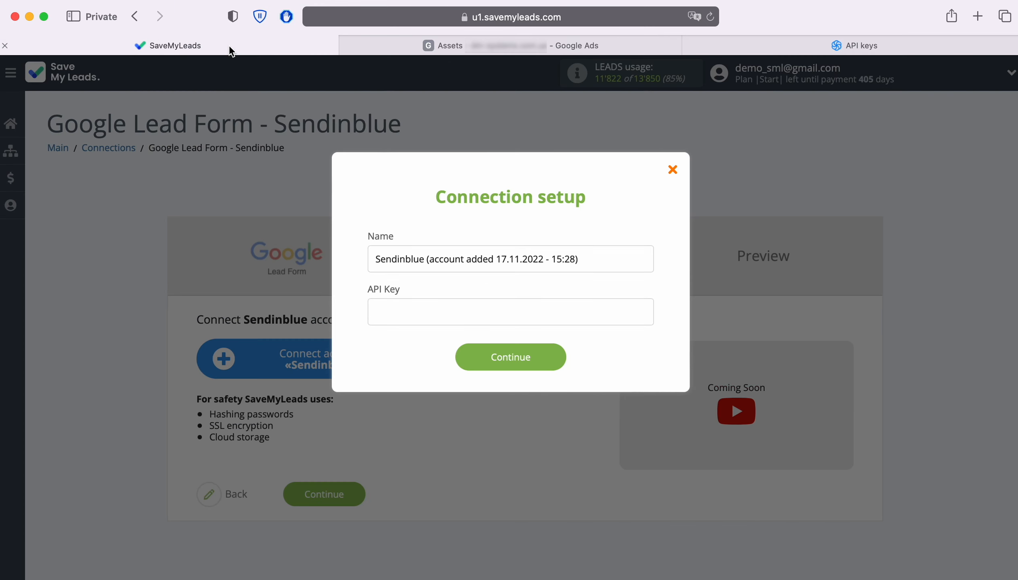
right_click(397, 311)
click(417, 351)
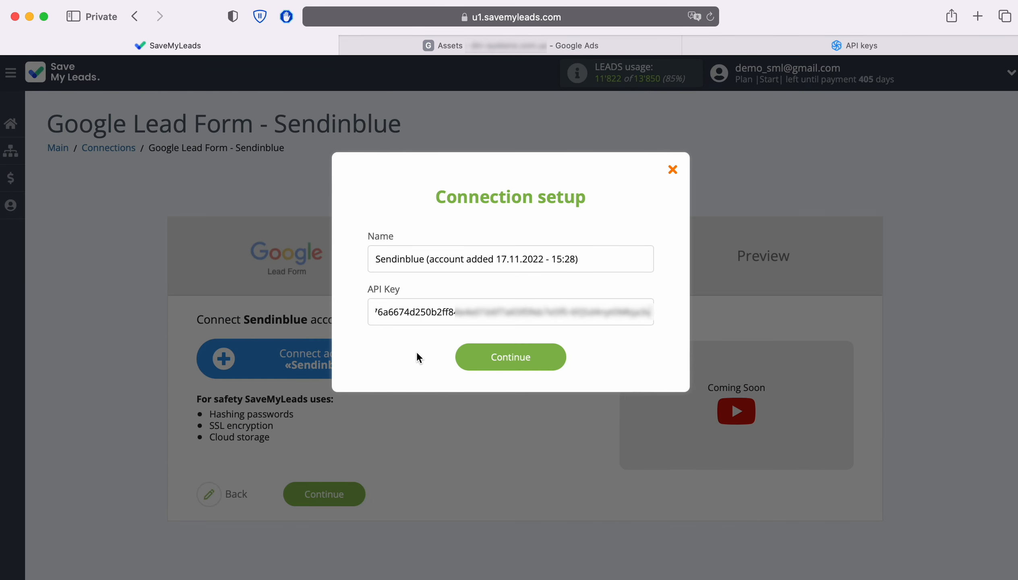
click(549, 361)
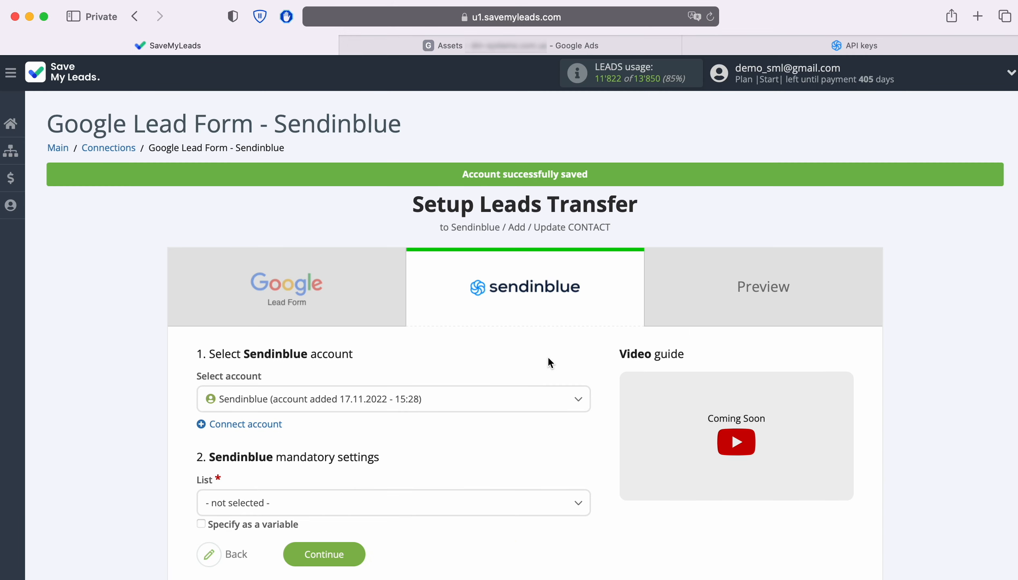
- Select the newly connected Sendinblue account and choose "Your first list" as the contact list
click(431, 401)
click(402, 454)
click(363, 502)
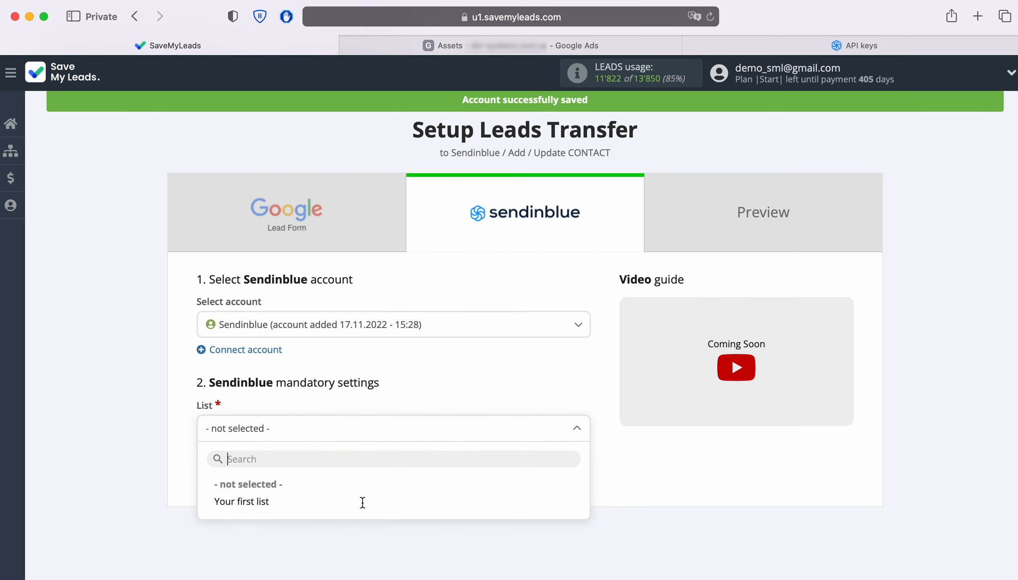
click(257, 502)
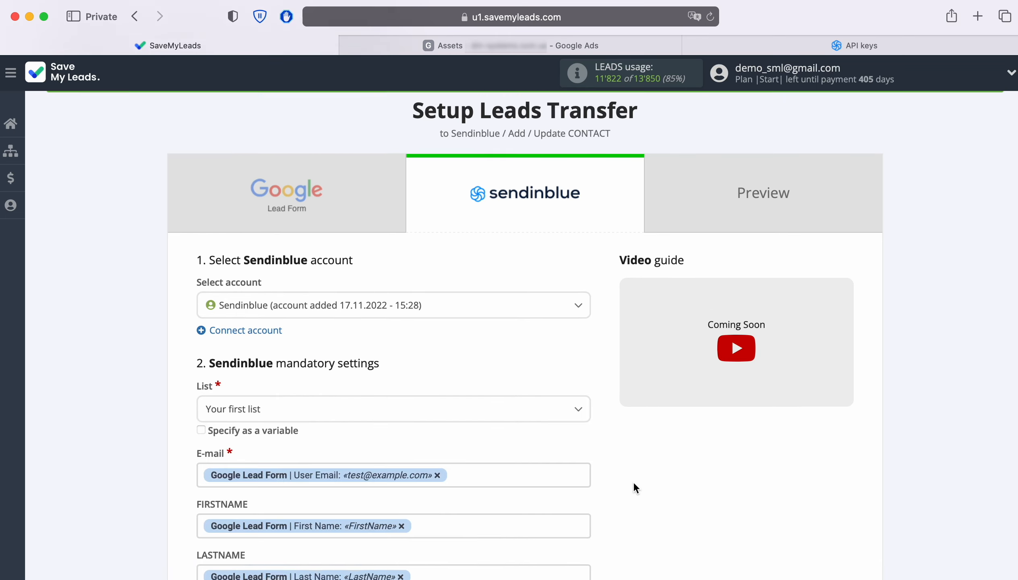
- Examine the Sendinblue contact field mapping and the variables available for the E-mail field
scroll(633, 485, down, 5)
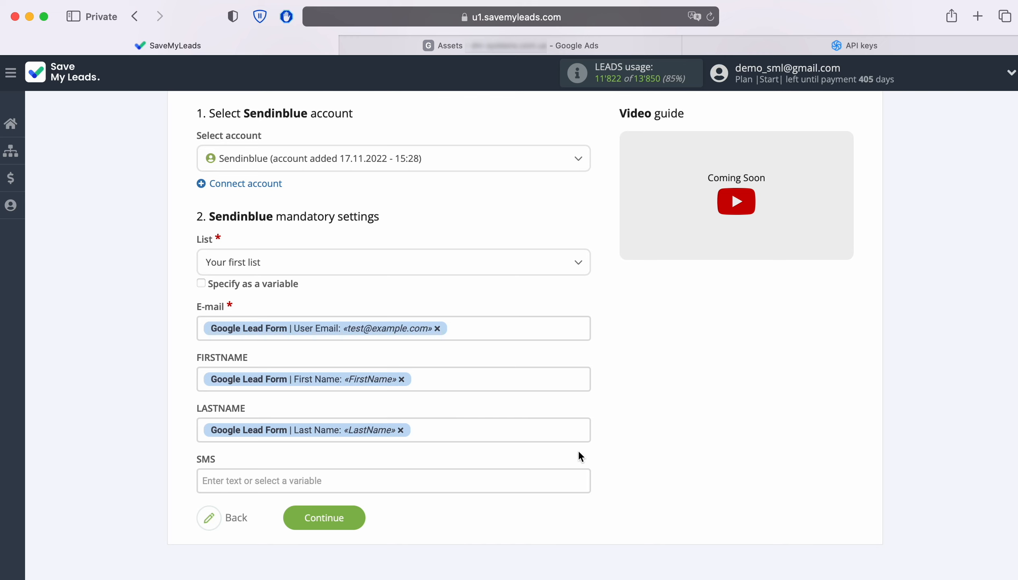
click(489, 331)
scroll(488, 331, down, 5)
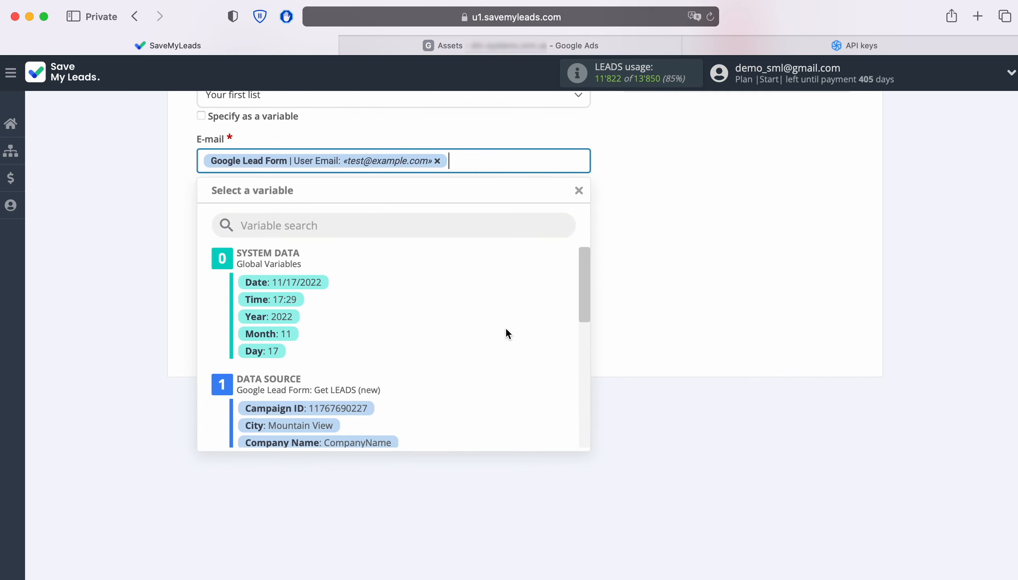
scroll(511, 333, down, 4)
scroll(519, 338, down, 1)
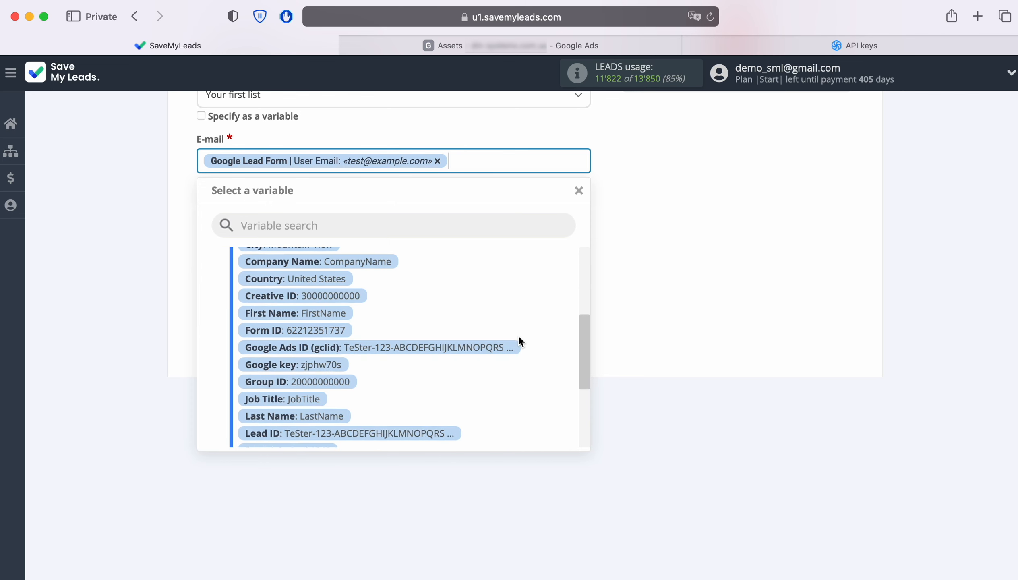
scroll(519, 337, down, 2)
scroll(519, 336, down, 5)
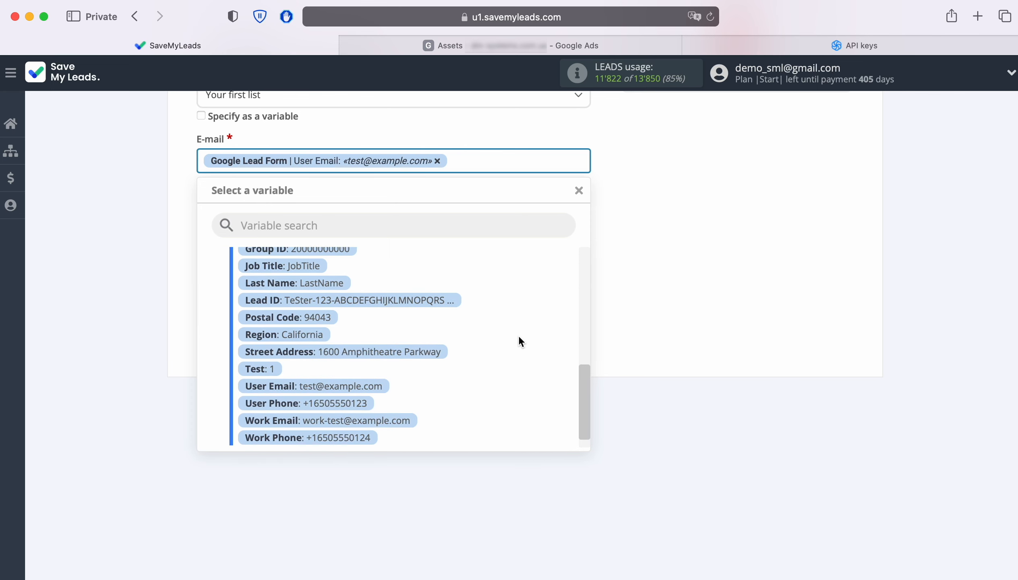
click(663, 322)
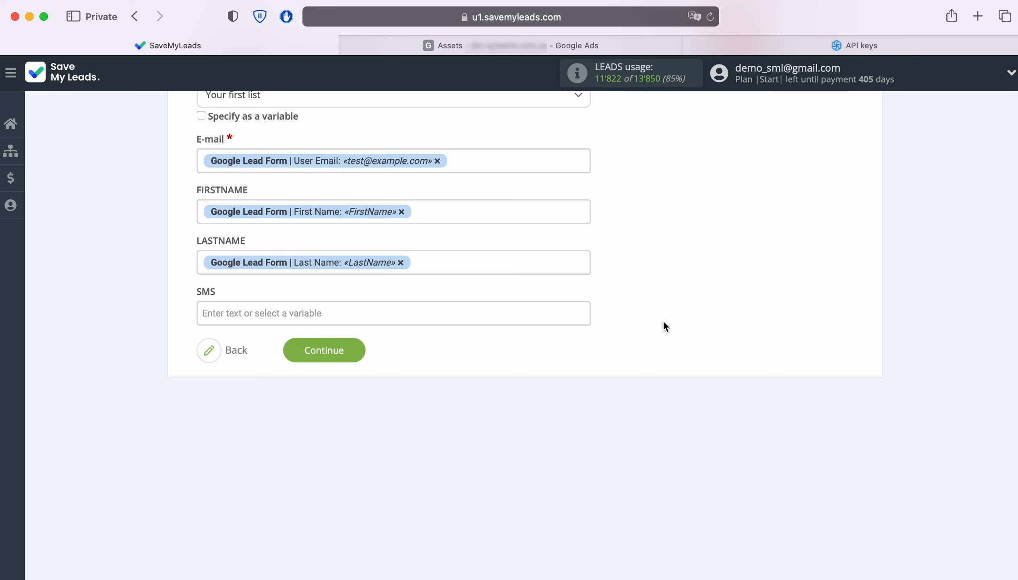
- Accept the Sendinblue field settings, proceed to the preview and send test data to Sendinblue
click(358, 356)
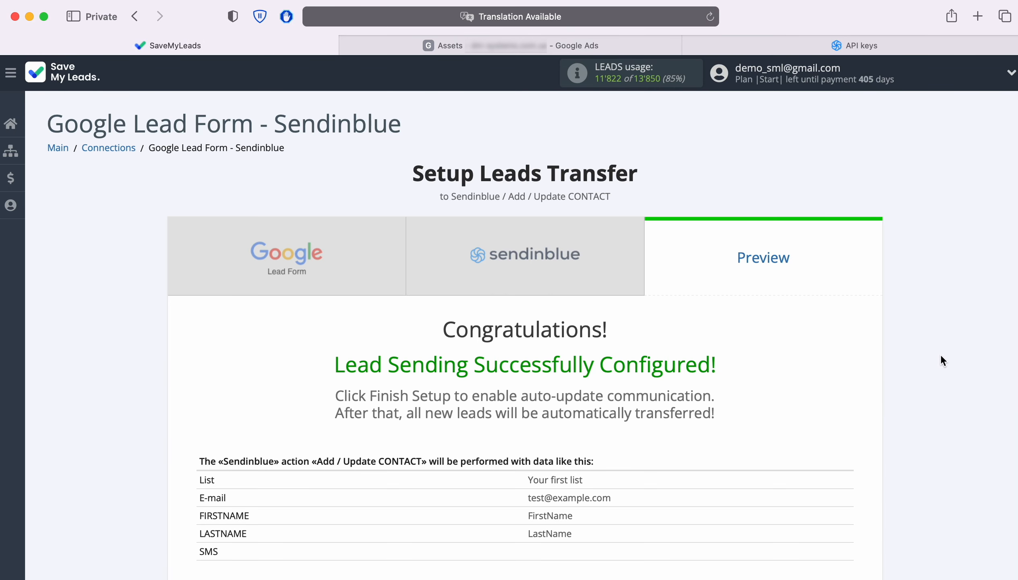
scroll(941, 354, down, 3)
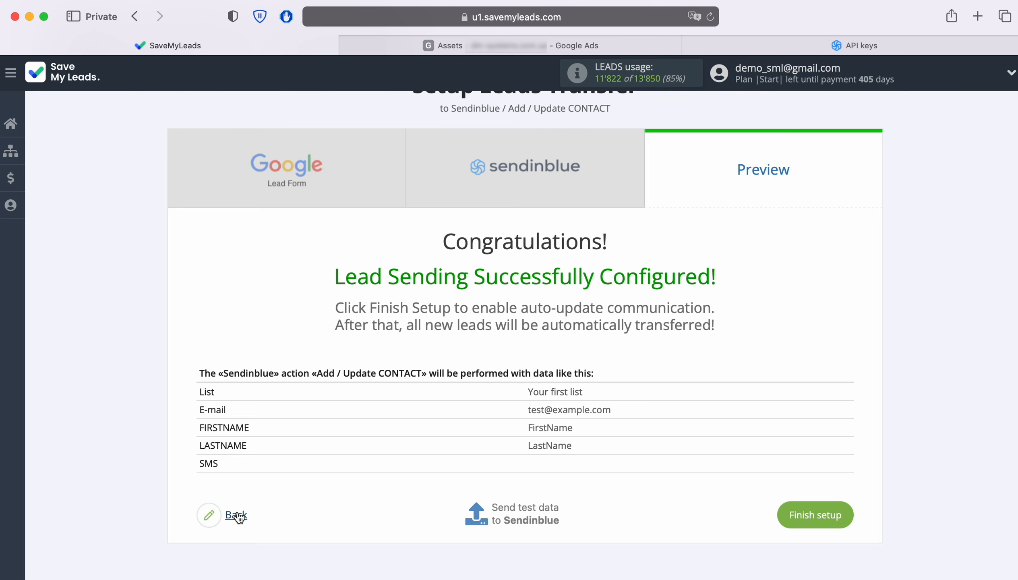
click(528, 510)
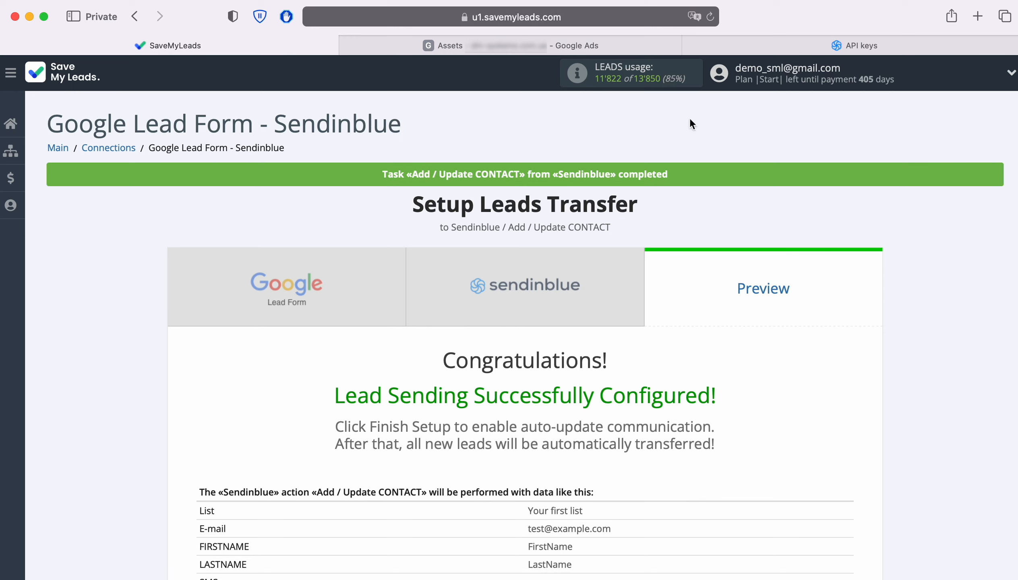
- Switch to Sendinblue and check the details of the transferred test contact
click(711, 44)
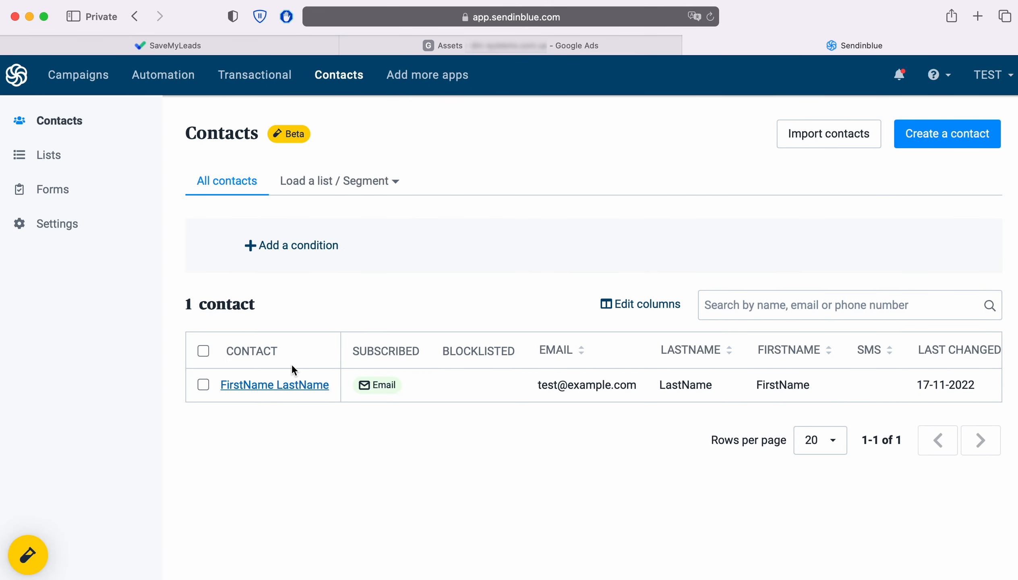
click(289, 384)
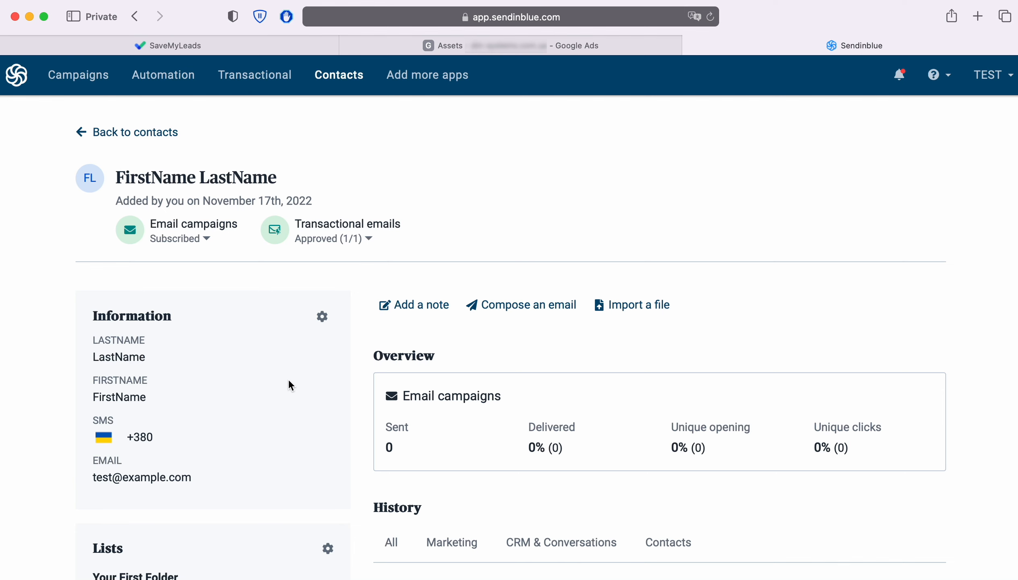
- Return to SaveMyLeads and finish the setup of the Google Lead Form to Sendinblue connection
click(194, 45)
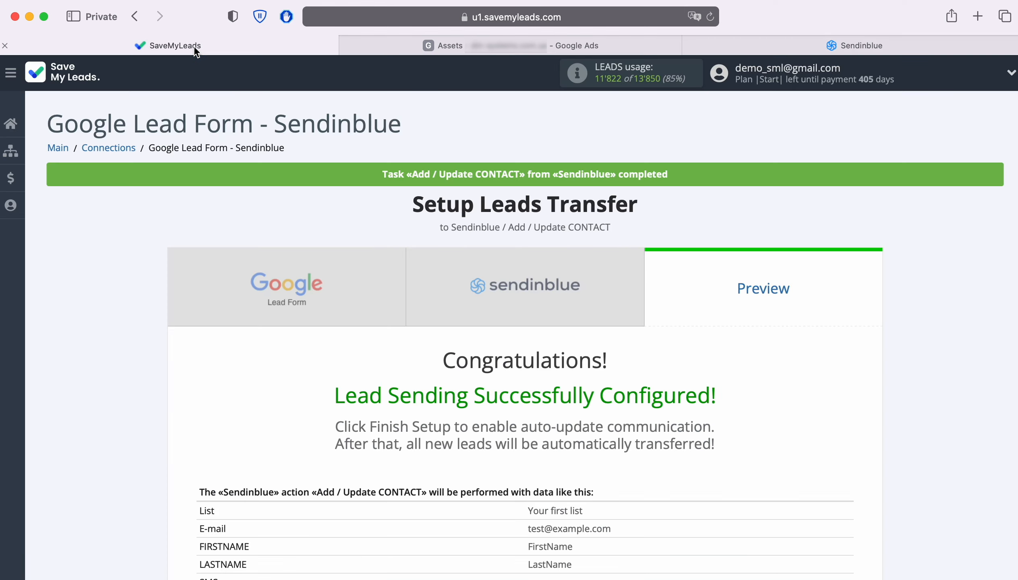
scroll(967, 352, down, 4)
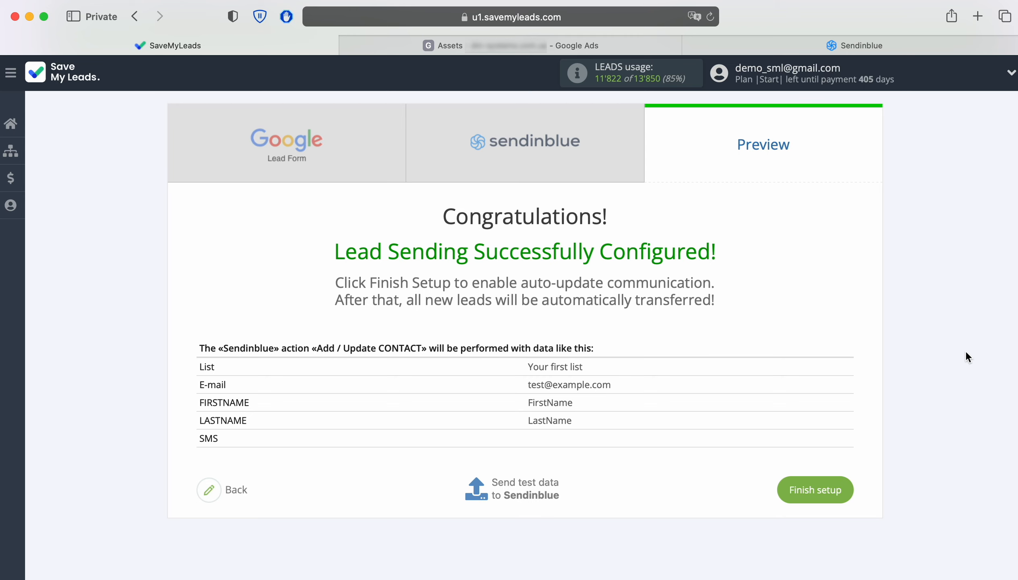
click(846, 486)
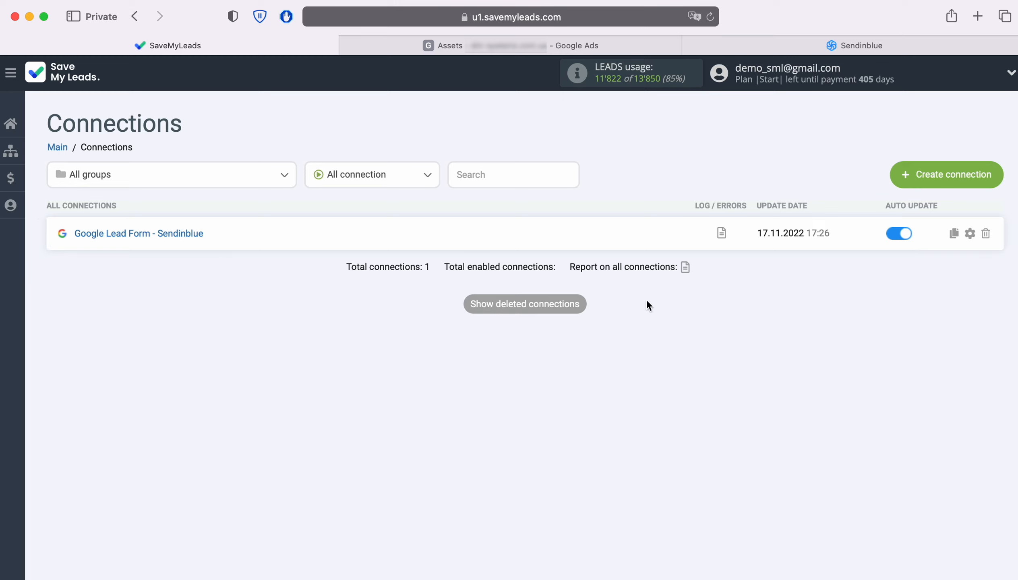
- Open the name and group settings of the Google Lead Form - Sendinblue connection
click(970, 234)
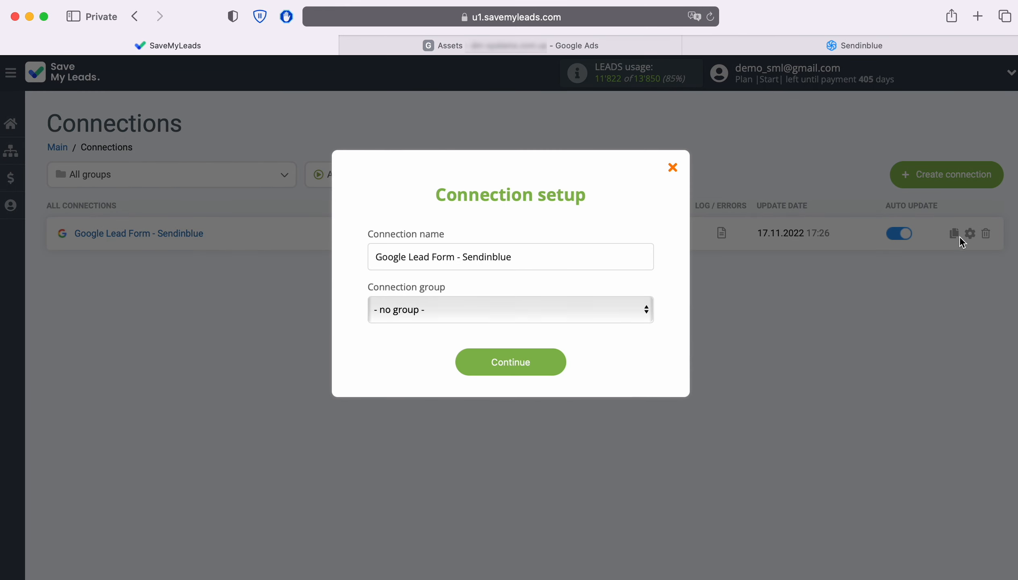